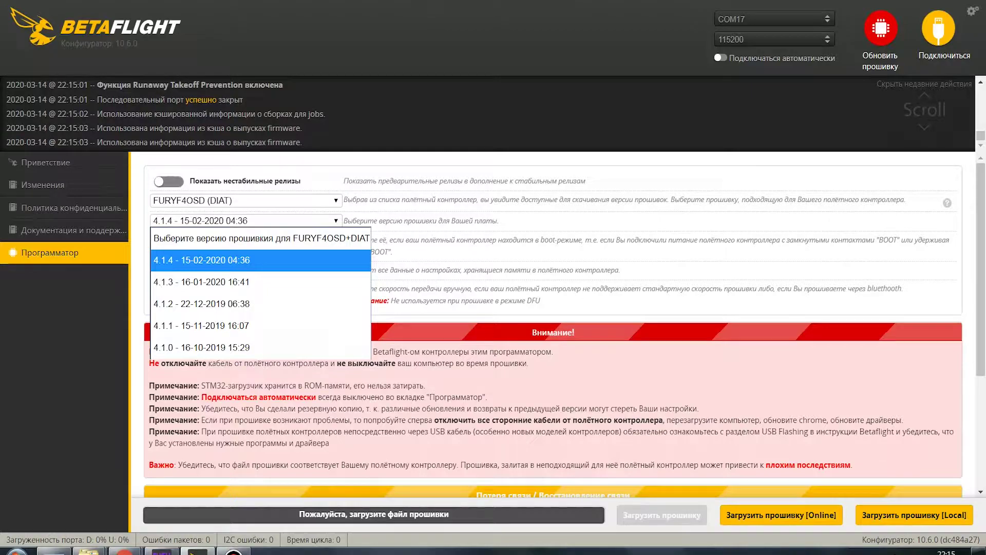
Load the 4.1.4 firmware (15-02-2020) for FURYF4OSD (DIAT) from the online source and close the custom defaults message.
{"action": "left_click", "coordinate": [246, 221]}
{"action": "left_click", "coordinate": [246, 221]}
{"action": "left_click", "coordinate": [247, 221]}
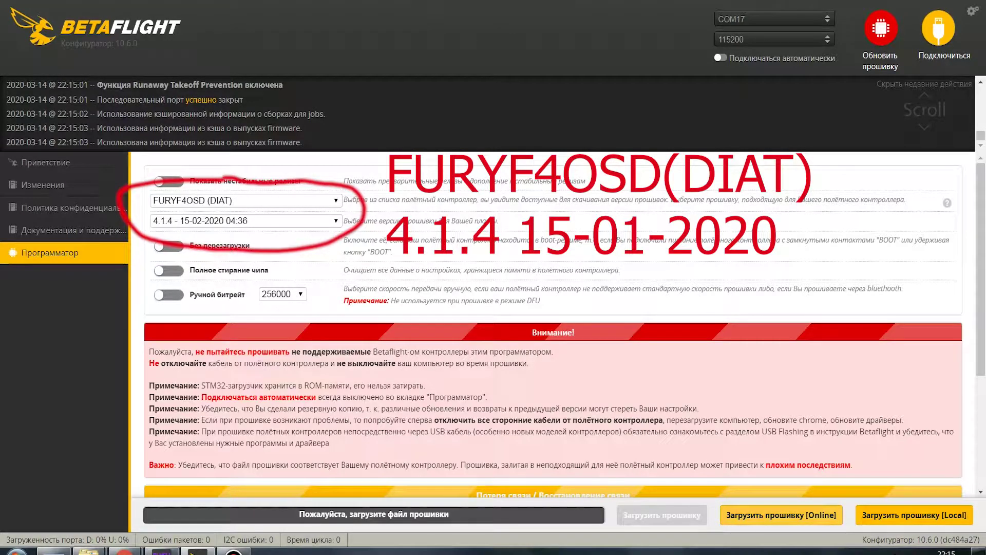
{"action": "left_click", "coordinate": [782, 514]}
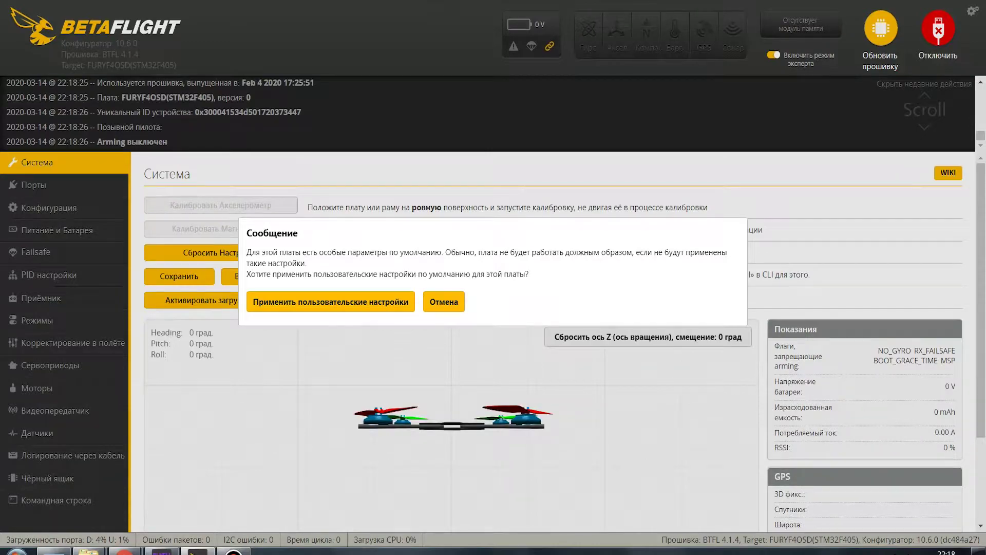
{"action": "key", "text": "Escape"}
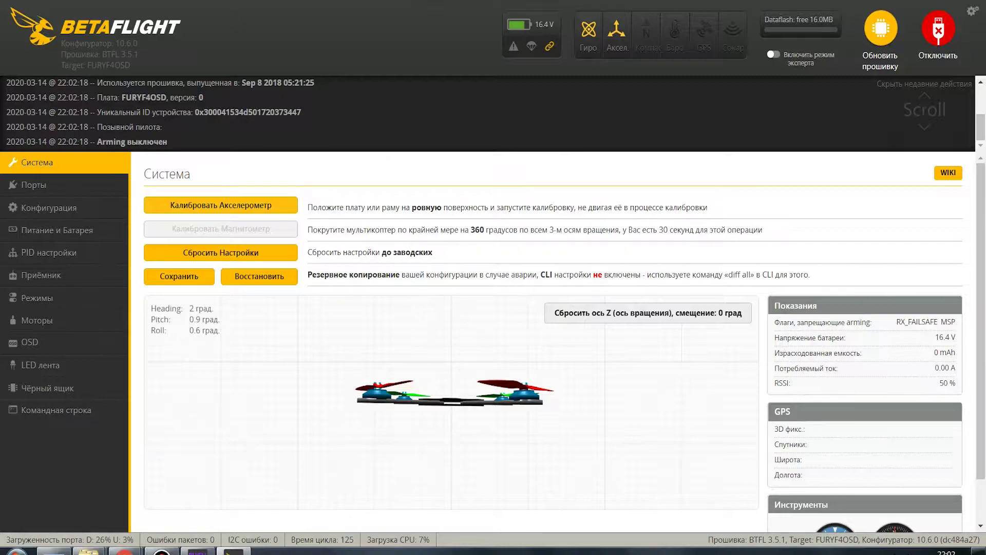
Turn on expert mode and enable motor test mode for the motors by acknowledging the propeller safety warning.
{"action": "left_click", "coordinate": [37, 321]}
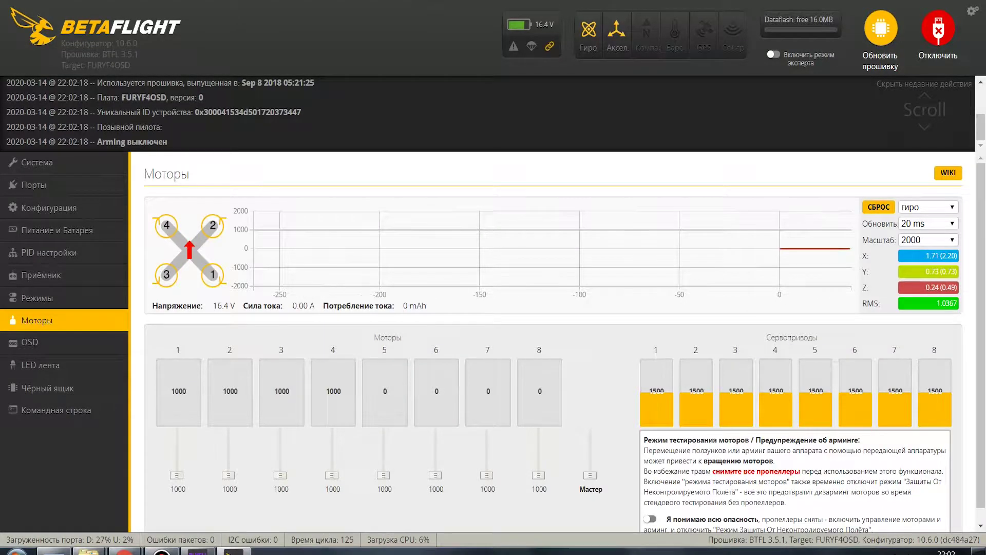
{"action": "left_click", "coordinate": [773, 54]}
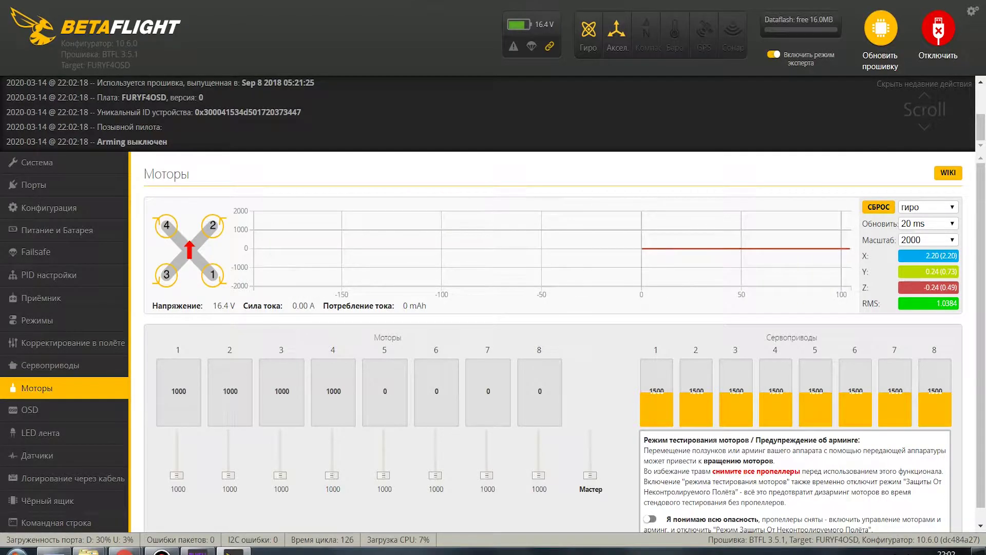
{"action": "left_click", "coordinate": [650, 519]}
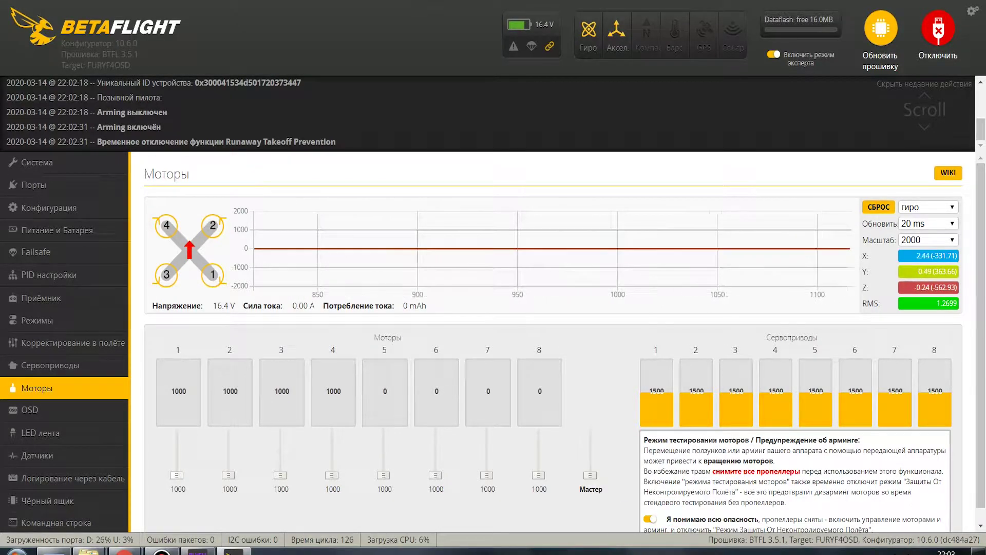
Spin motors 1 and 2 one at a time at low throttle, motor 2 up to about 1027, returning each to 1000.
{"action": "key", "text": "Up"}
{"action": "key", "text": "Up"}
{"action": "left_click_drag", "start_coordinate": [177, 475], "coordinate": [177, 477]}
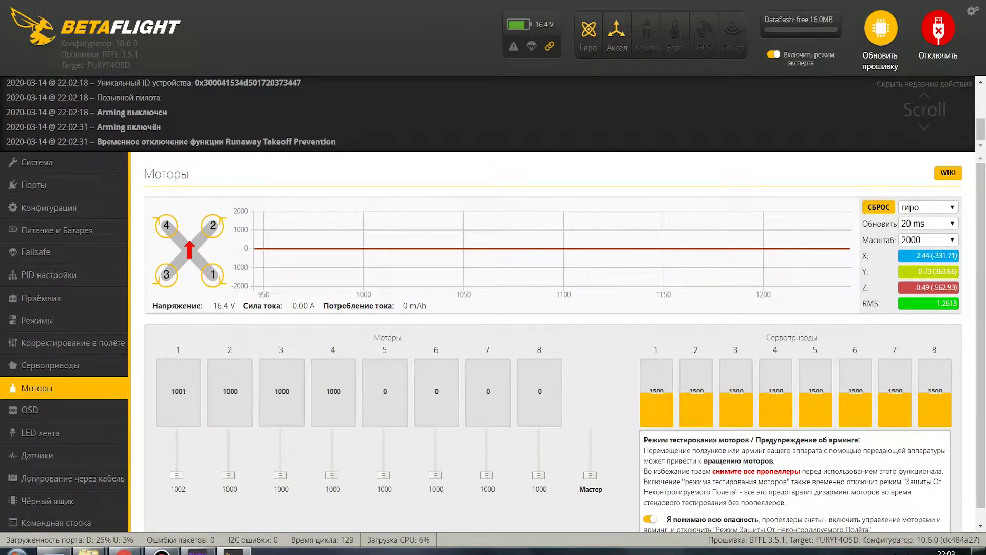
{"action": "key", "text": "Up"}
{"action": "key", "text": "Up"}
{"action": "key", "text": "Up"}
{"action": "key", "text": "Up"}
{"action": "key", "text": "Up"}
{"action": "key", "text": "Up"}
{"action": "key", "text": "Up"}
{"action": "key", "text": "Up"}
{"action": "key", "text": "Up"}
{"action": "key", "text": "Up"}
{"action": "key", "text": "Up"}
{"action": "key", "text": "Up"}
{"action": "key", "text": "Up"}
{"action": "key", "text": "Up"}
{"action": "key", "text": "Up"}
{"action": "key", "text": "Down"}
{"action": "key", "text": "Down"}
{"action": "key", "text": "Down"}
{"action": "key", "text": "Down"}
{"action": "key", "text": "Down"}
{"action": "key", "text": "Down"}
{"action": "key", "text": "Down"}
{"action": "key", "text": "Down"}
{"action": "key", "text": "Down"}
{"action": "key", "text": "Down"}
{"action": "key", "text": "Down"}
{"action": "key", "text": "Down"}
{"action": "key", "text": "Down"}
{"action": "key", "text": "Down"}
{"action": "key", "text": "Down"}
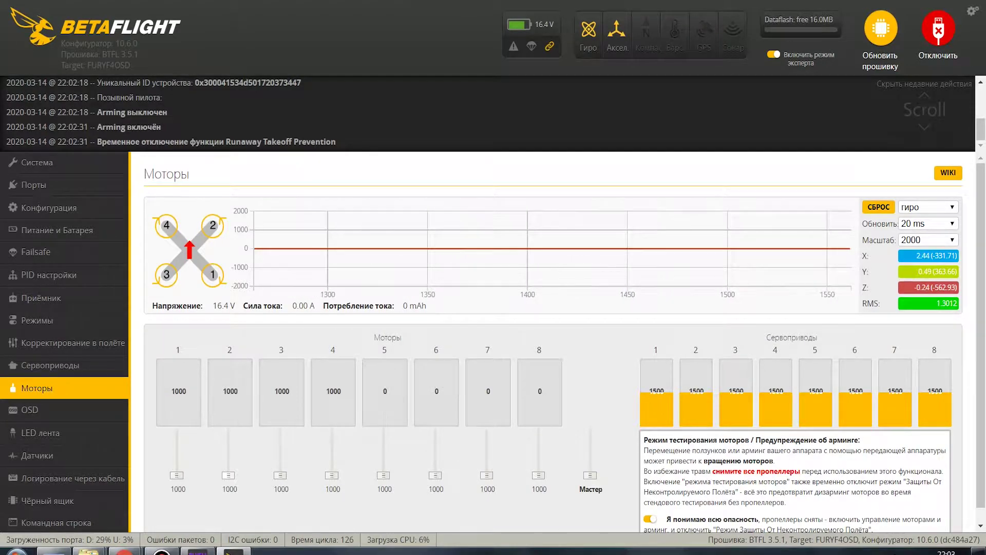
{"action": "left_click_drag", "start_coordinate": [229, 475], "coordinate": [228, 474]}
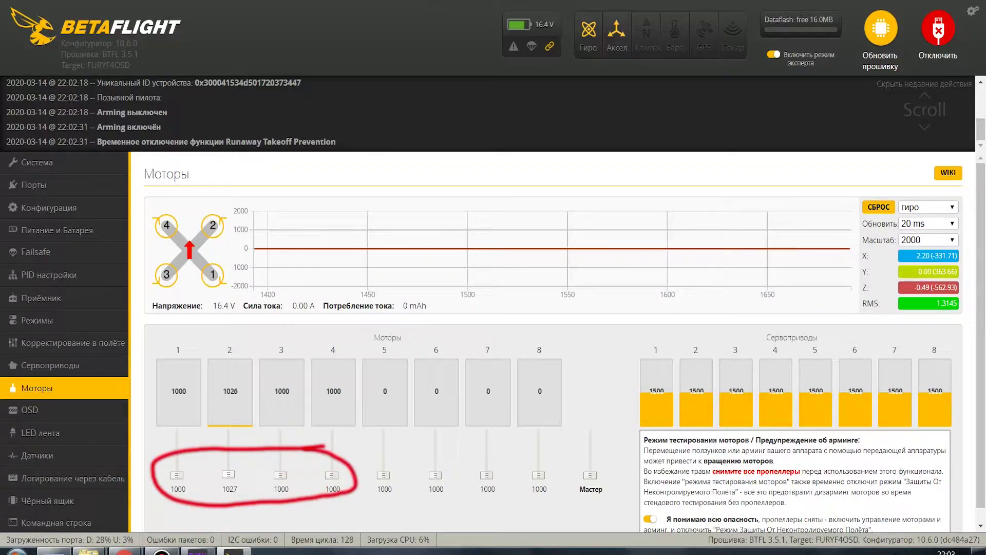
{"action": "left_click_drag", "start_coordinate": [228, 474], "coordinate": [228, 476]}
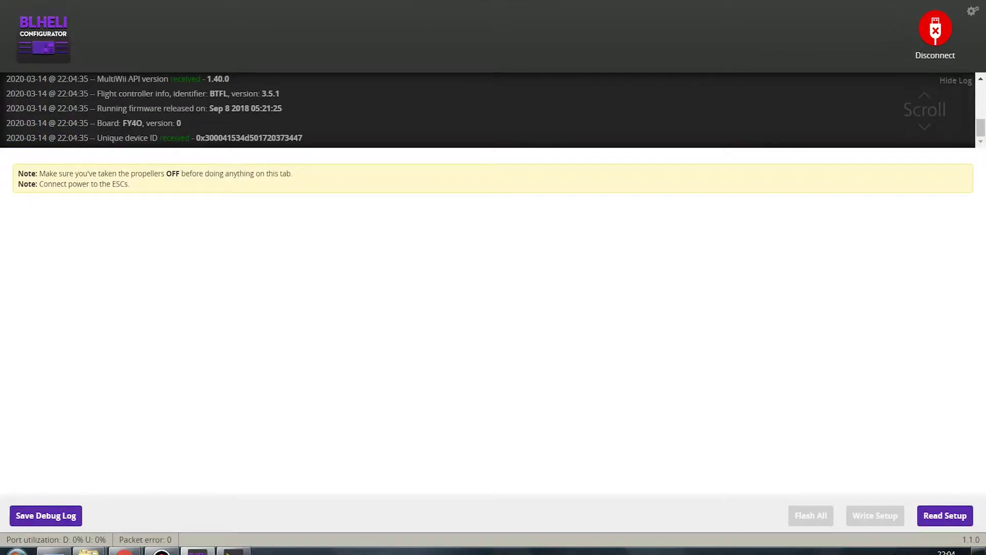
Switch to BLHeli Configurator, read the ESC setup and set the motor direction of ESC 1 and ESC 2 to Reversed.
{"action": "left_click", "coordinate": [946, 516]}
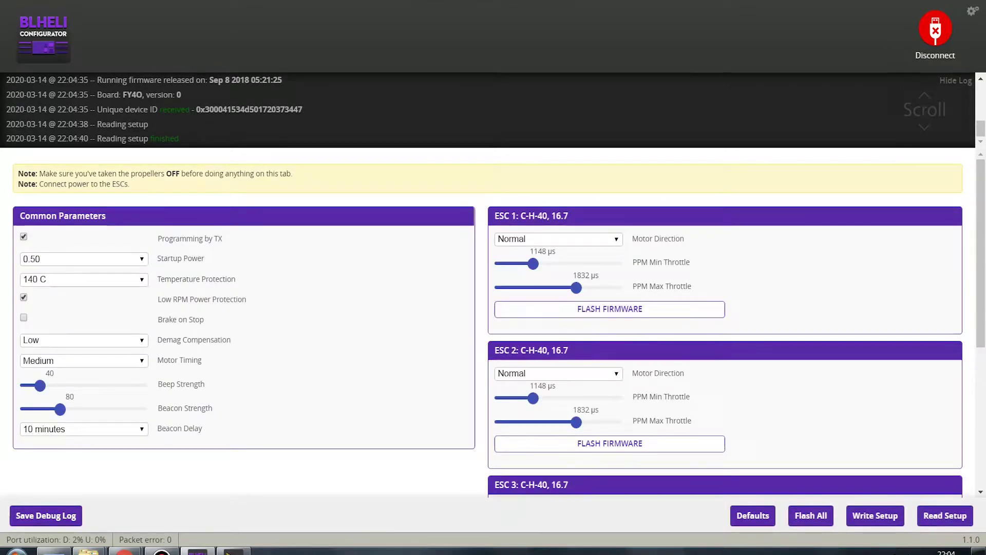
{"action": "left_click", "coordinate": [559, 239]}
{"action": "left_click", "coordinate": [559, 279]}
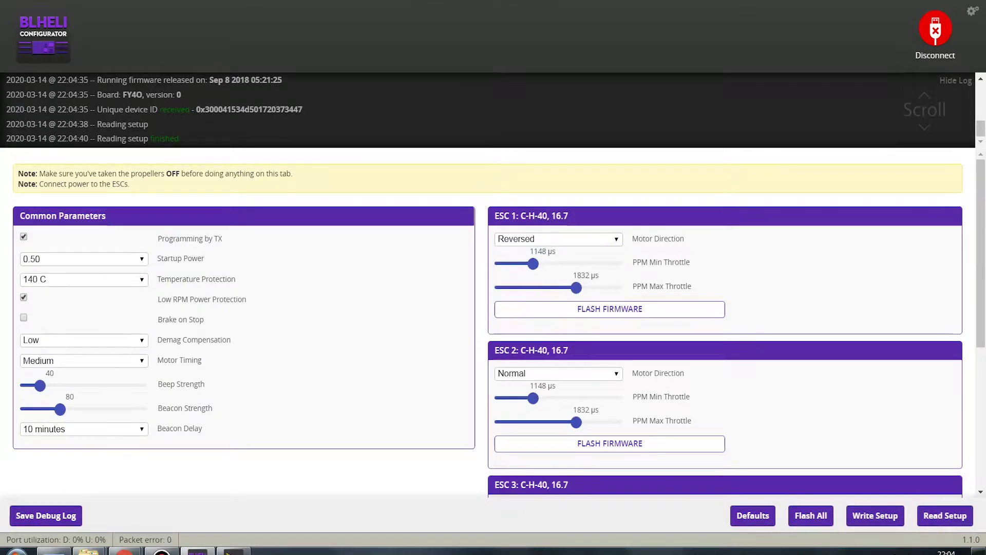
{"action": "scroll", "coordinate": [494, 321], "scroll_direction": "down", "scroll_amount": 1}
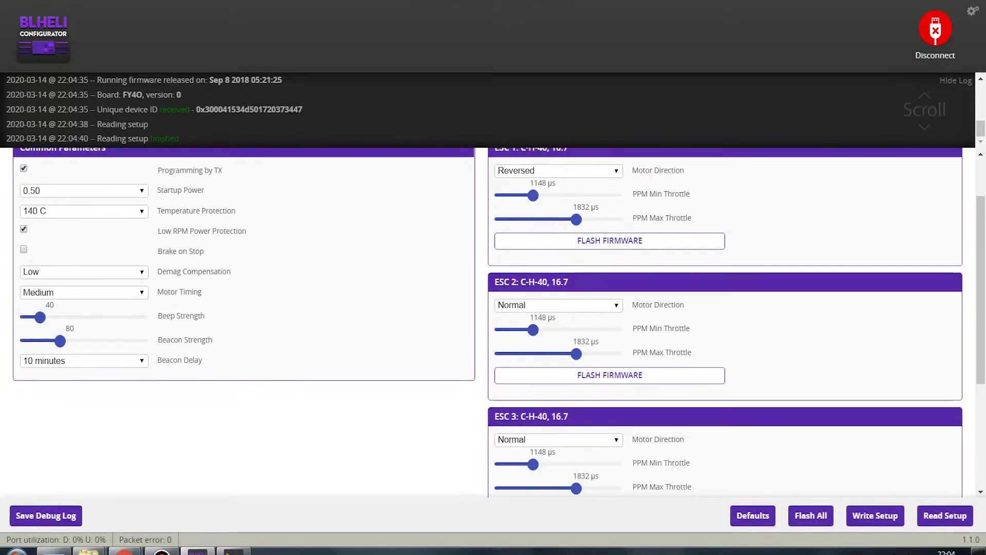
{"action": "left_click", "coordinate": [558, 304]}
{"action": "left_click", "coordinate": [519, 344]}
Set the motor direction of ESC 3 and ESC 4 to Reversed and write the setup to the ESCs.
{"action": "scroll", "coordinate": [493, 321], "scroll_direction": "down", "scroll_amount": 2}
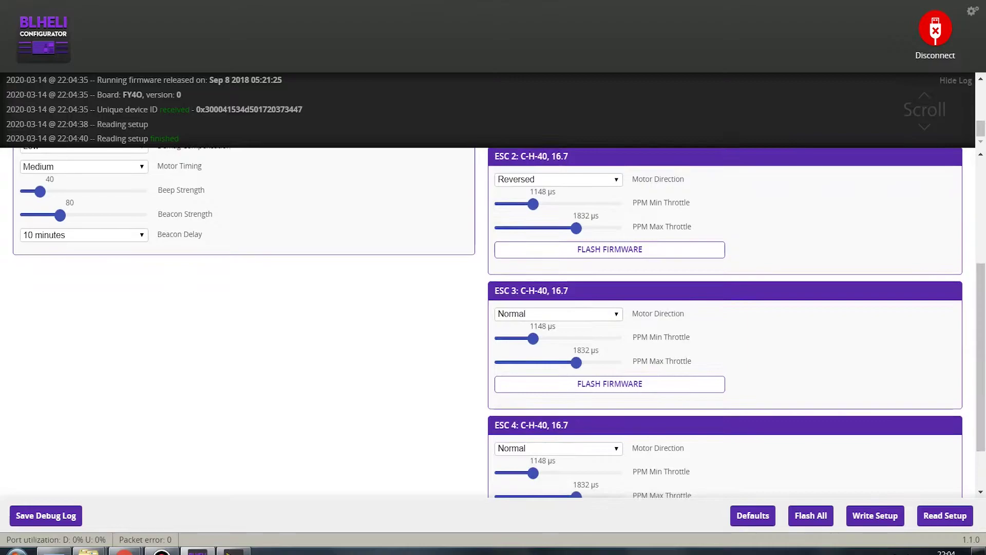
{"action": "left_click", "coordinate": [558, 313]}
{"action": "left_click", "coordinate": [529, 351]}
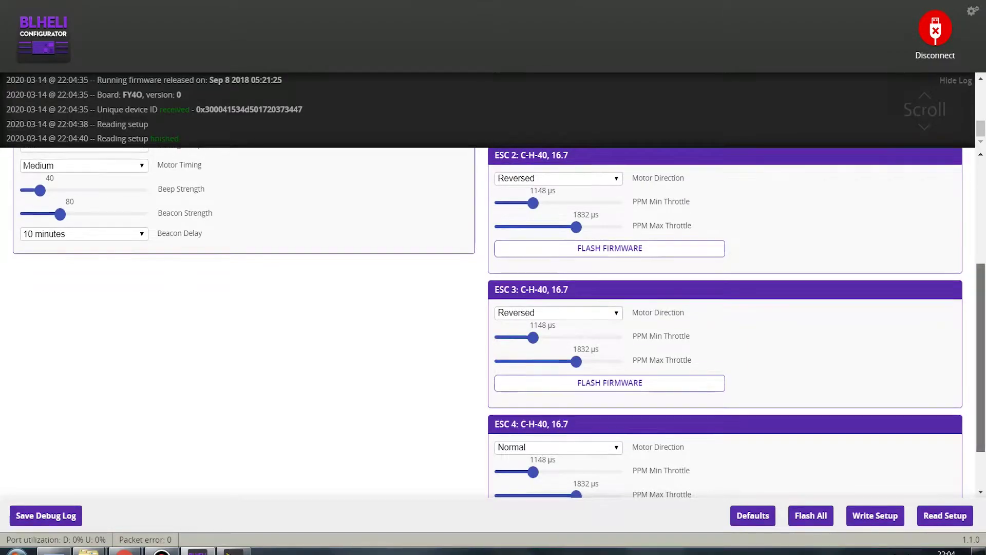
{"action": "scroll", "coordinate": [559, 447], "scroll_direction": "down", "scroll_amount": 1}
{"action": "left_click", "coordinate": [558, 383]}
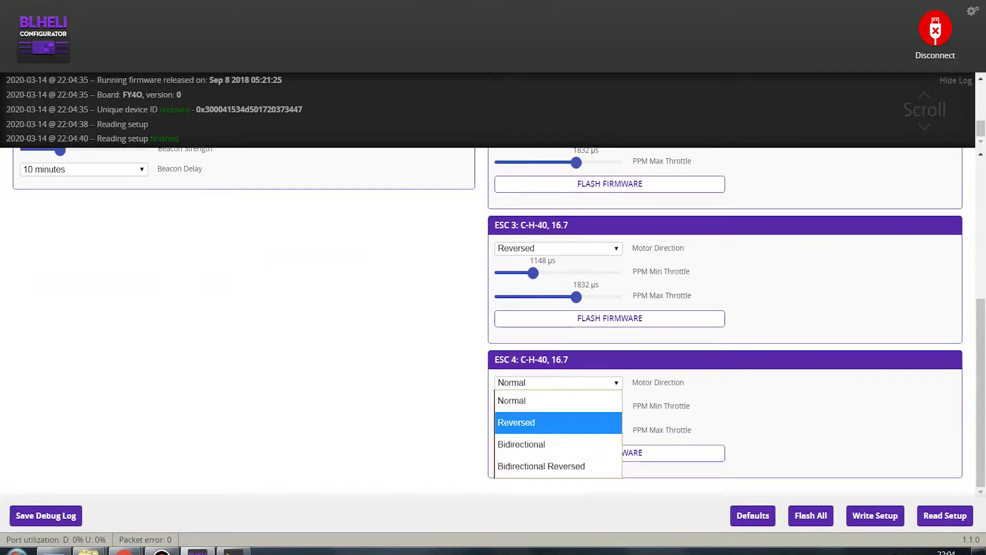
{"action": "left_click", "coordinate": [516, 422]}
{"action": "left_click", "coordinate": [875, 515]}
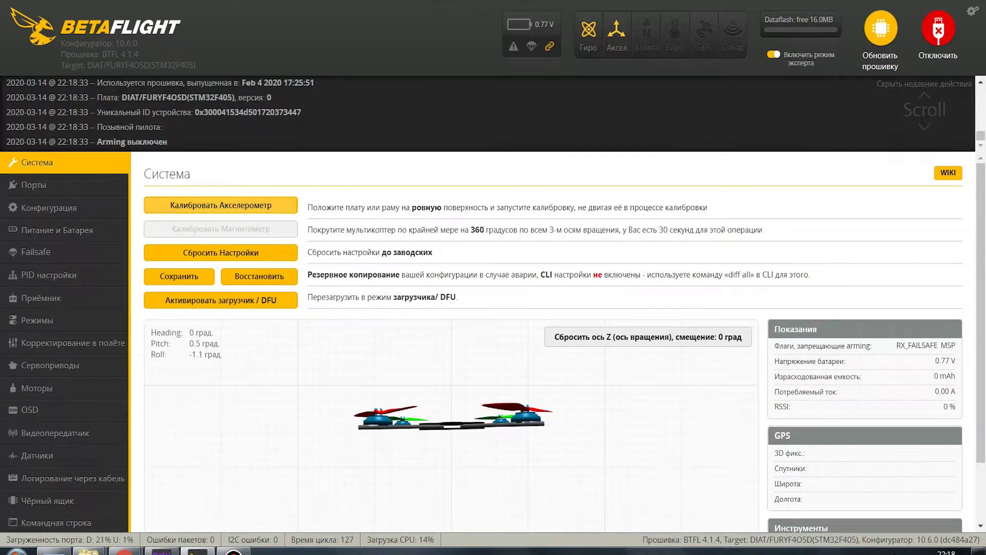
In Betaflight Configurator, calibrate the accelerometer and enable Serial Rx on UART1.
{"action": "left_click", "coordinate": [221, 205]}
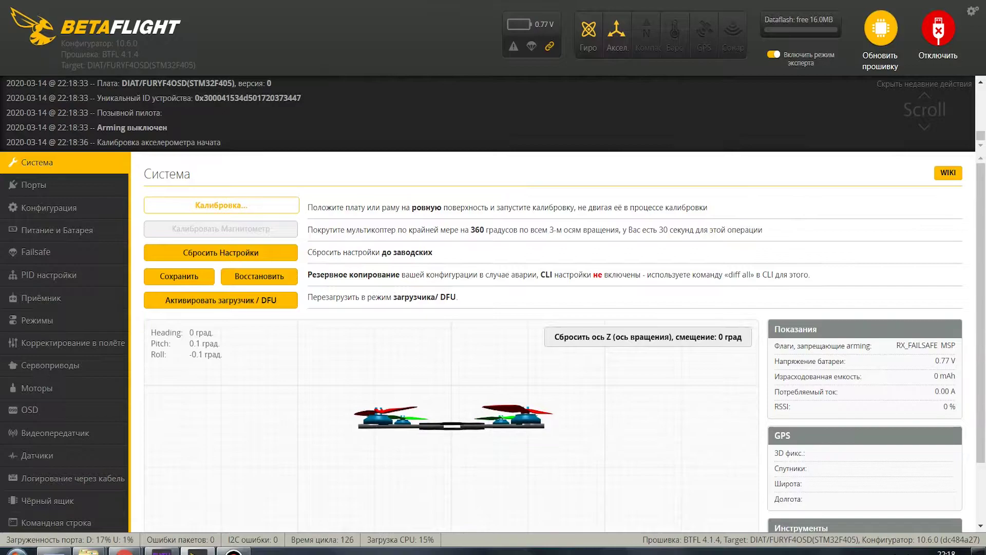
{"action": "left_click", "coordinate": [36, 185]}
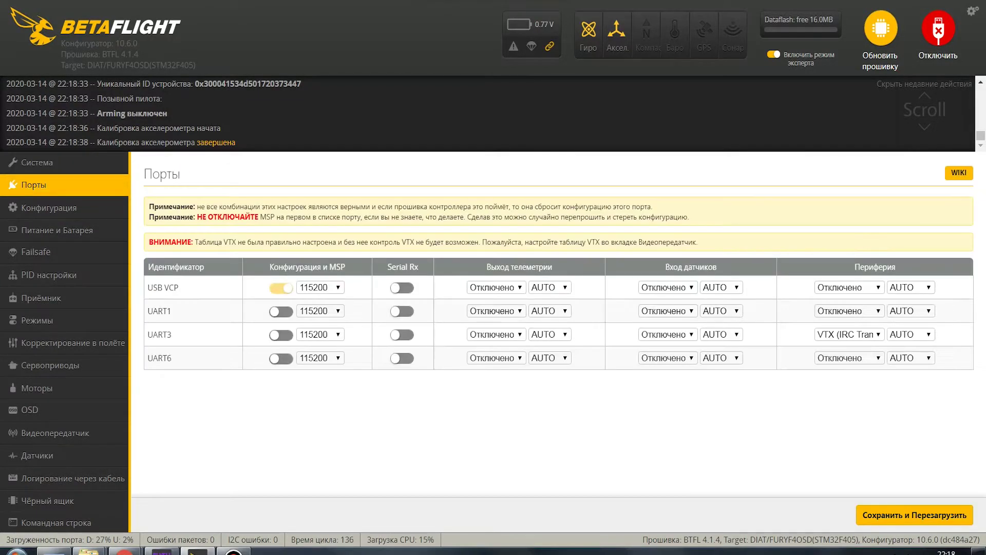
{"action": "left_click", "coordinate": [402, 311]}
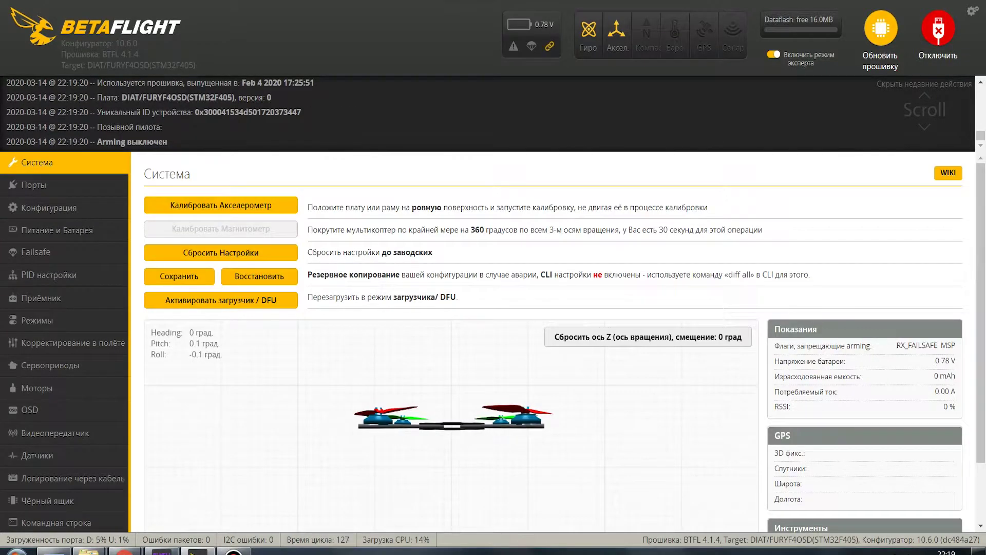
Review the port assignments and the flight controller configuration, including ESC protocol, system rates, receiver mode, extra features and beeper settings.
{"action": "left_click", "coordinate": [34, 185]}
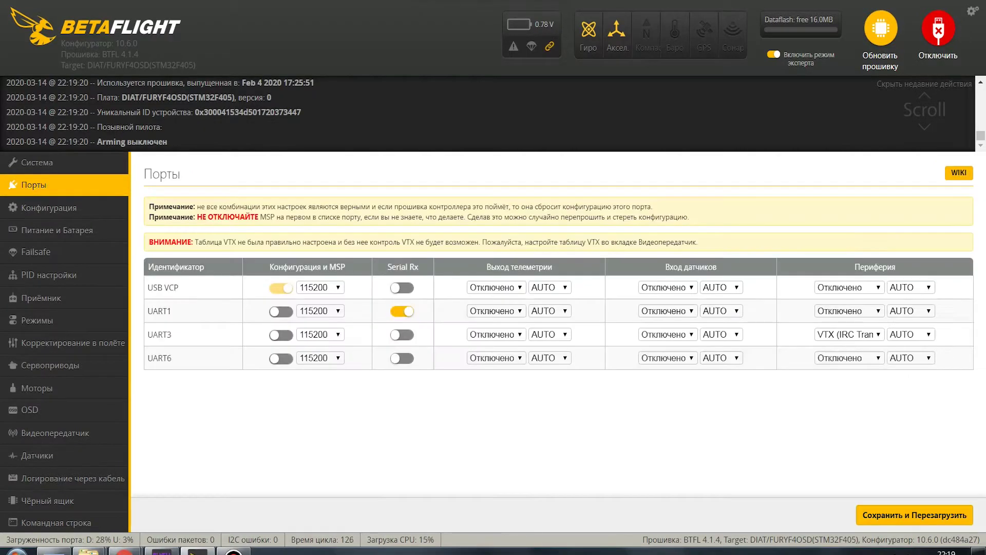
{"action": "left_click", "coordinate": [49, 208]}
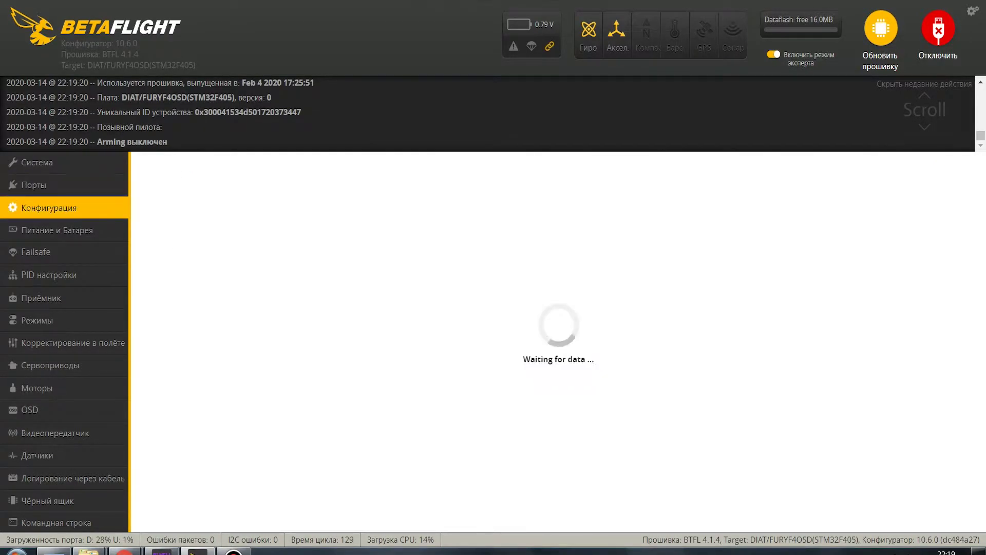
{"action": "scroll", "coordinate": [554, 325], "scroll_direction": "down", "scroll_amount": 2}
{"action": "scroll", "coordinate": [554, 324], "scroll_direction": "up", "scroll_amount": 2}
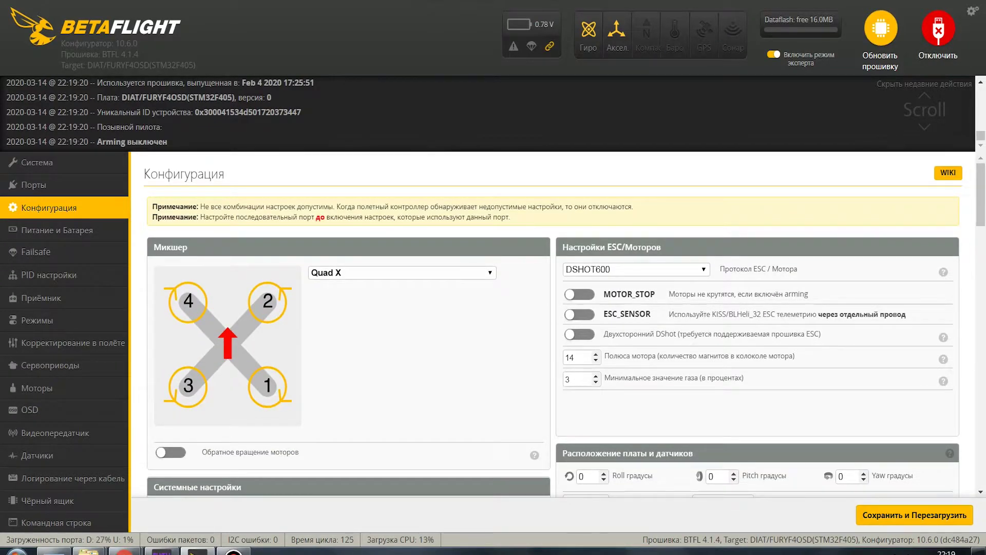
{"action": "scroll", "coordinate": [553, 324], "scroll_direction": "down", "scroll_amount": 5}
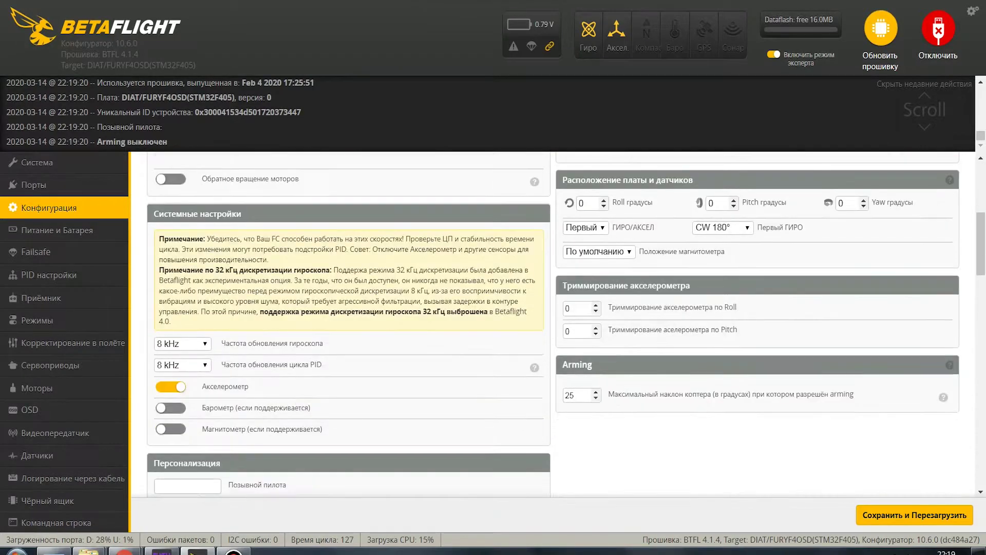
{"action": "scroll", "coordinate": [553, 323], "scroll_direction": "down", "scroll_amount": 5}
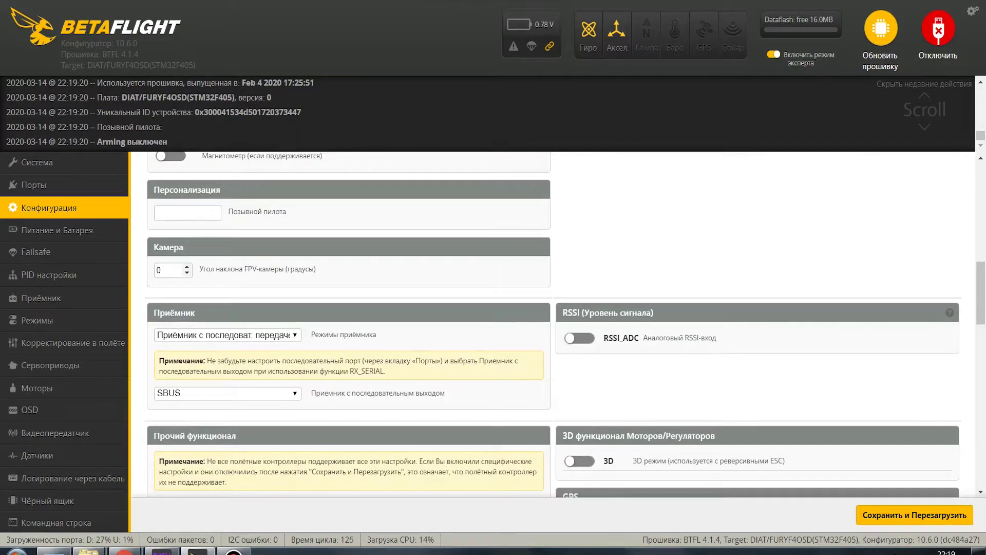
{"action": "scroll", "coordinate": [552, 324], "scroll_direction": "down", "scroll_amount": 3}
{"action": "scroll", "coordinate": [552, 324], "scroll_direction": "down", "scroll_amount": 5}
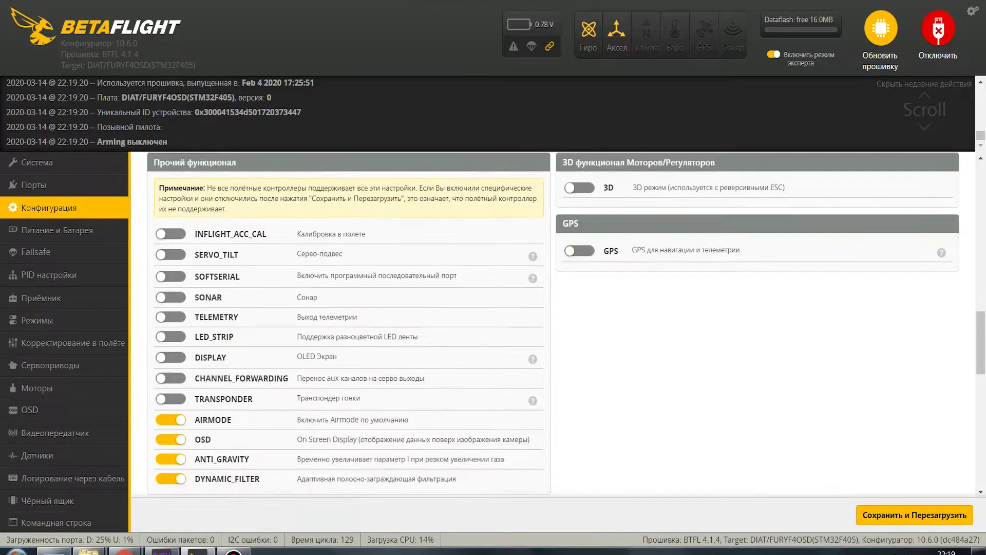
{"action": "scroll", "coordinate": [553, 324], "scroll_direction": "up", "scroll_amount": 3}
{"action": "scroll", "coordinate": [552, 324], "scroll_direction": "down", "scroll_amount": 15}
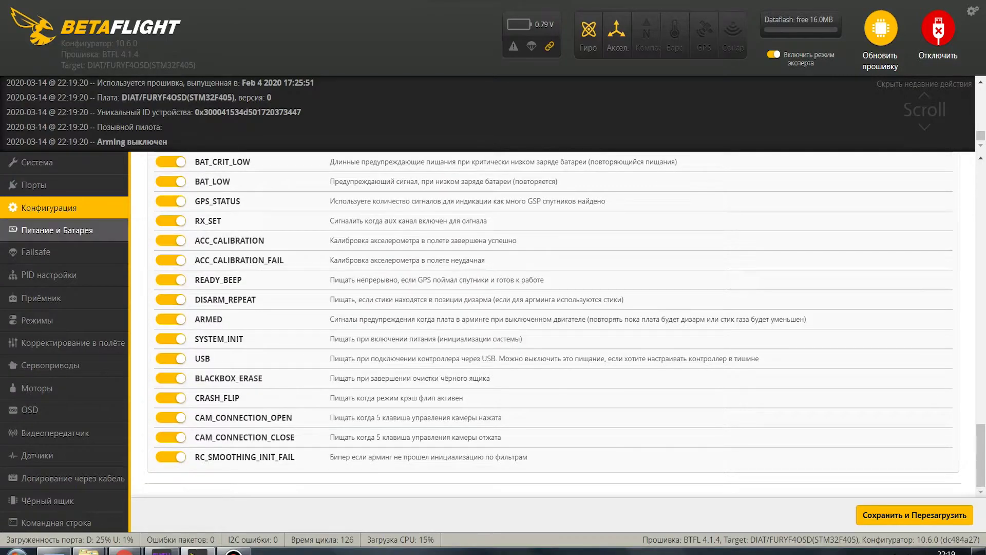
Set the current sensor scale to 240 in the power and battery settings and save.
{"action": "left_click", "coordinate": [56, 230]}
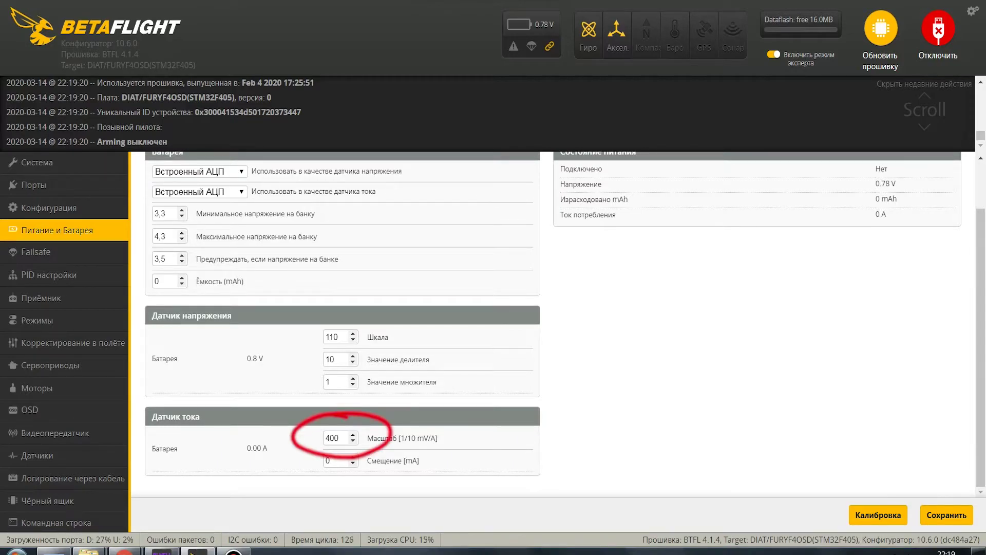
{"action": "double_click", "coordinate": [332, 438]}
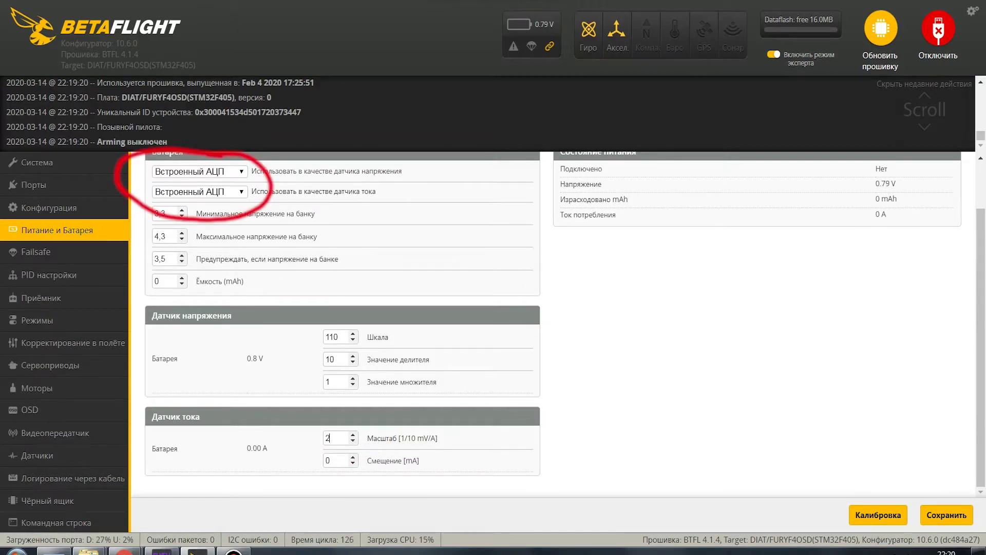
{"action": "type", "text": "2"}
{"action": "left_click", "coordinate": [613, 346]}
{"action": "left_click", "coordinate": [791, 347]}
{"action": "left_click", "coordinate": [900, 297]}
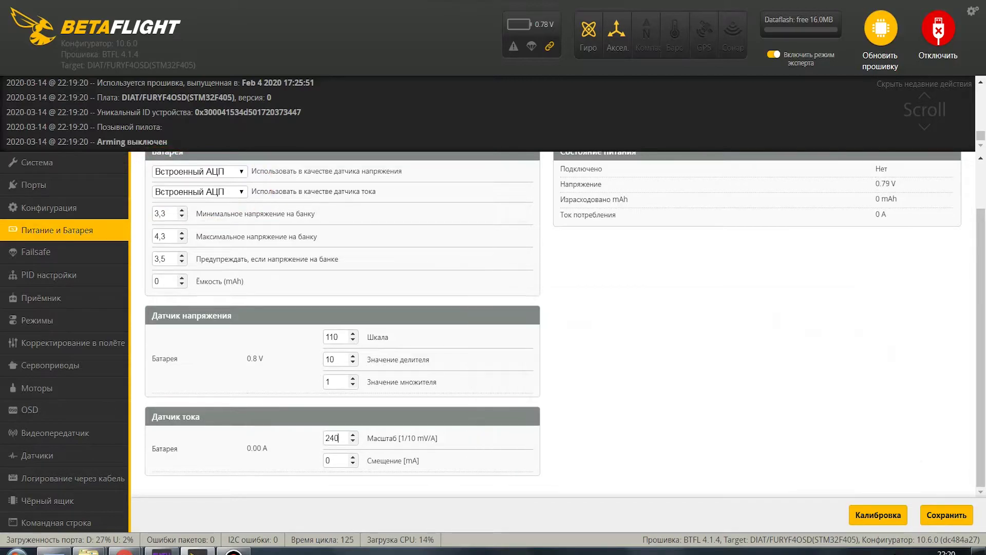
{"action": "left_click", "coordinate": [947, 515]}
{"action": "scroll", "coordinate": [554, 323], "scroll_direction": "down", "scroll_amount": 2}
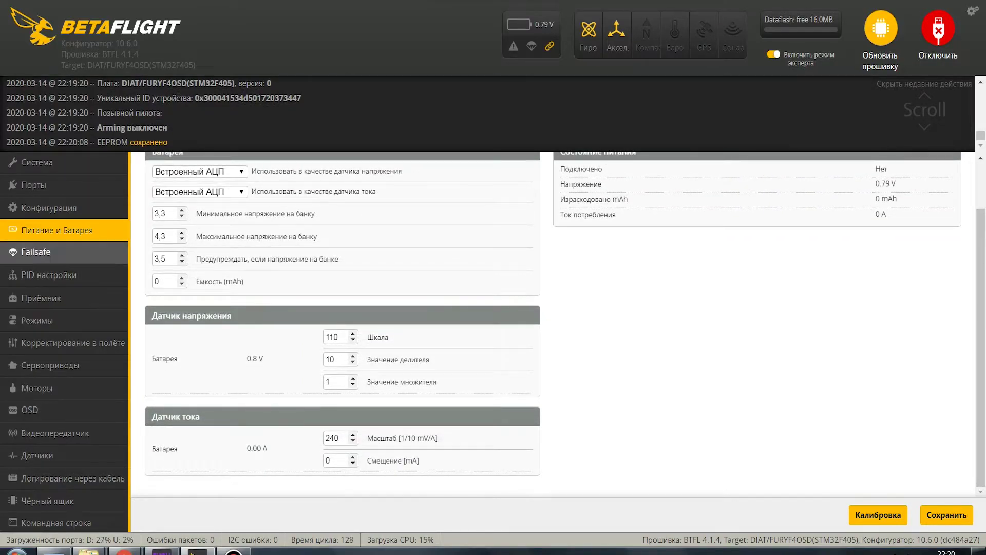
Review the failsafe channel and stage settings and the PID profile values, and open the rate profile settings.
{"action": "left_click", "coordinate": [36, 252]}
{"action": "scroll", "coordinate": [553, 324], "scroll_direction": "down", "scroll_amount": 5}
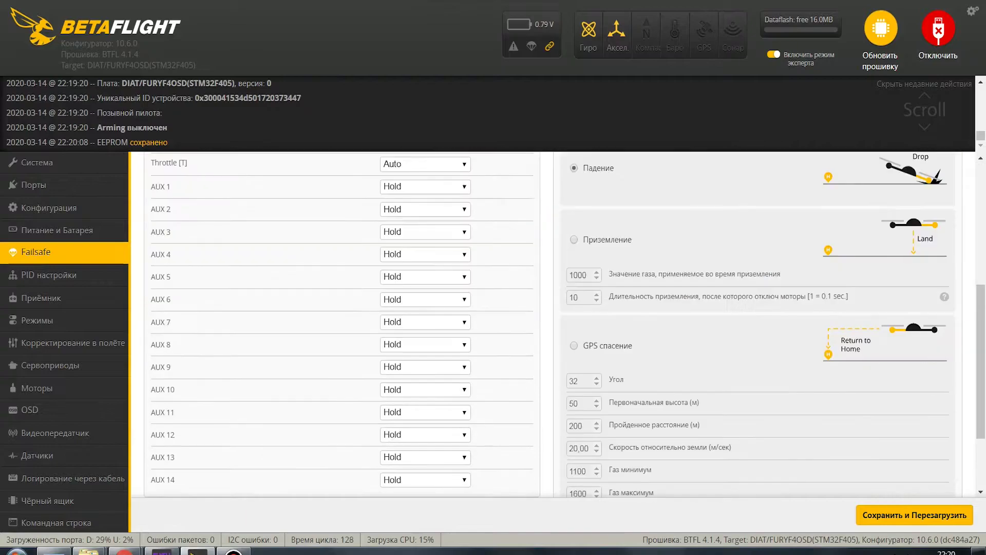
{"action": "left_click", "coordinate": [49, 275]}
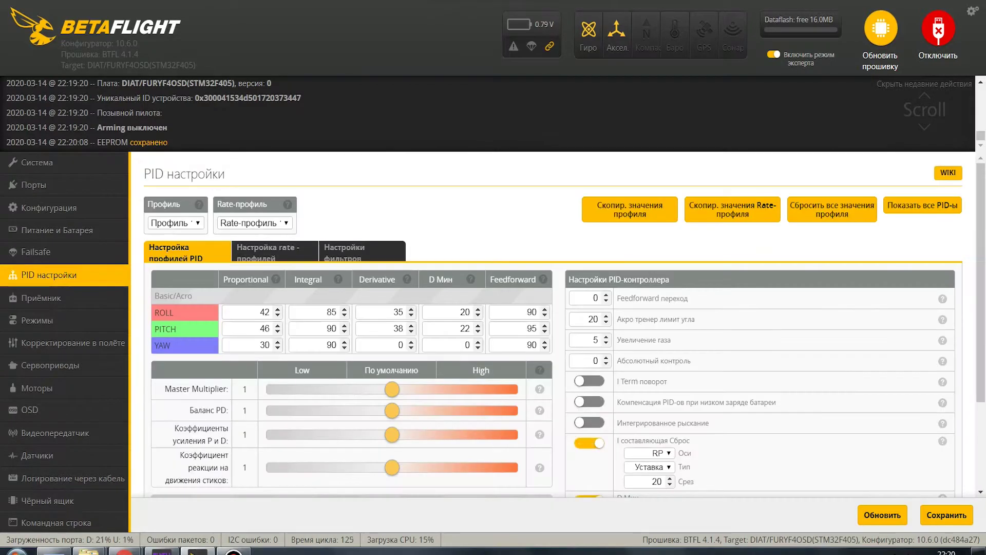
{"action": "scroll", "coordinate": [553, 324], "scroll_direction": "down", "scroll_amount": 3}
{"action": "scroll", "coordinate": [554, 324], "scroll_direction": "up", "scroll_amount": 3}
{"action": "left_click", "coordinate": [274, 252]}
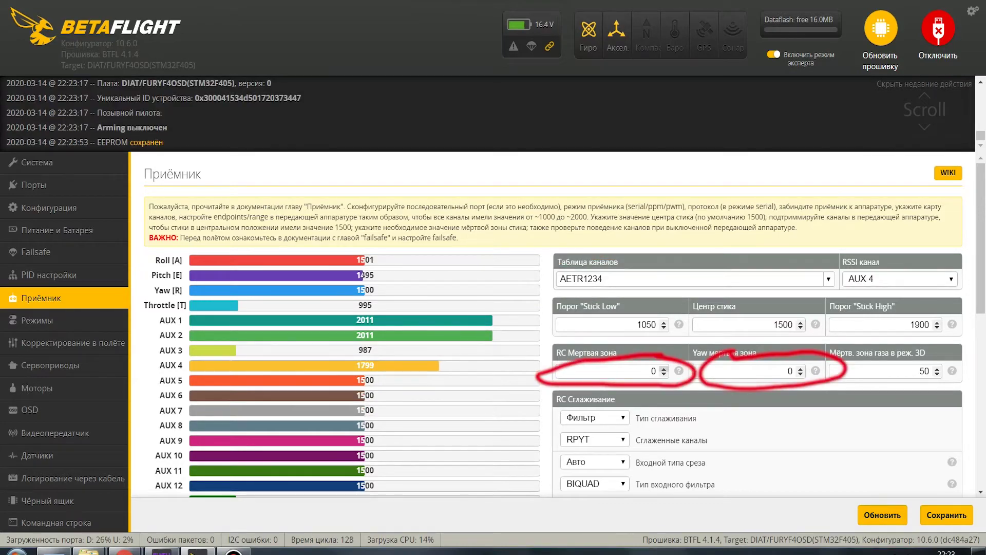
Set the receiver's RC deadband to 5 and raise the yaw deadband to 4.
{"action": "left_click", "coordinate": [664, 368]}
{"action": "left_click", "coordinate": [664, 368]}
{"action": "left_click", "coordinate": [800, 368]}
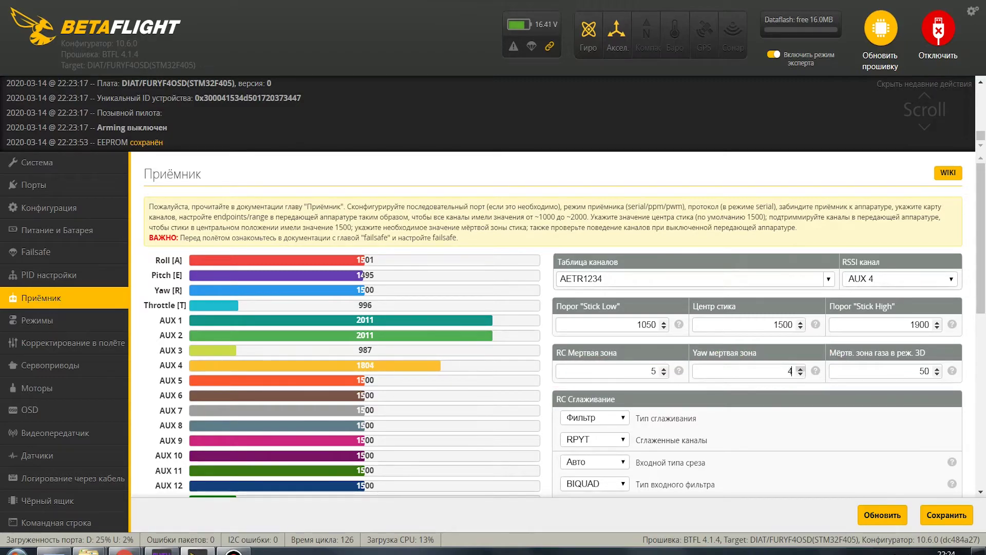